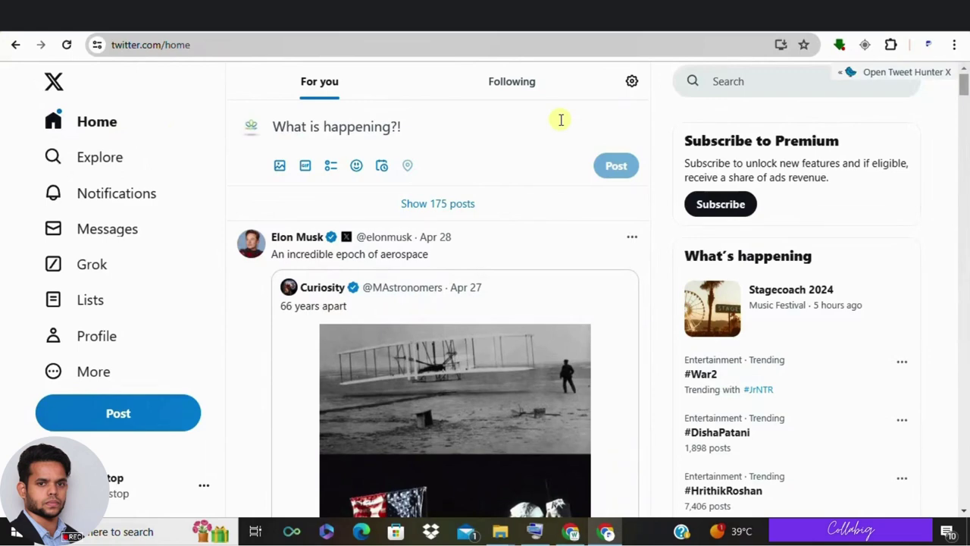
Scroll down and back up through the current page to review its content
scroll(561, 120, "down", 2)
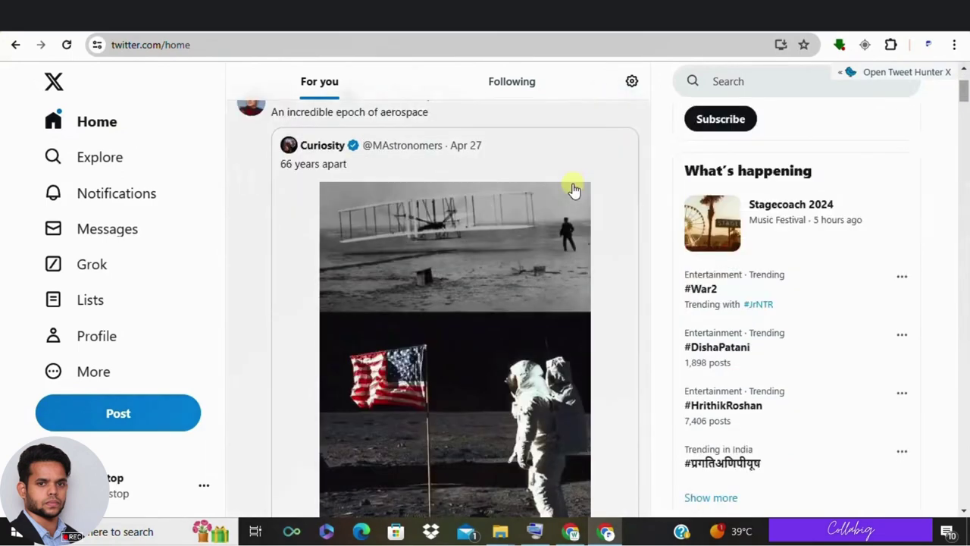
scroll(574, 190, "down", 1)
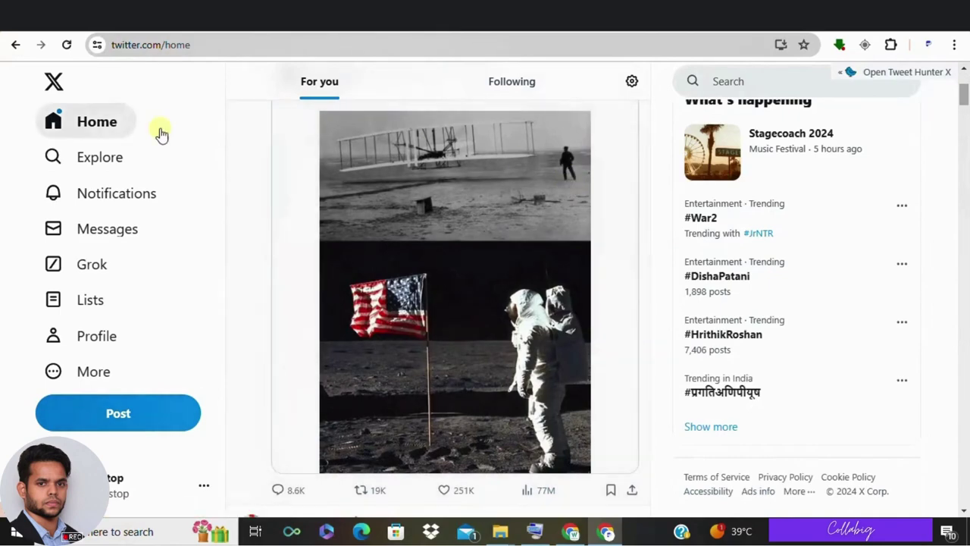
scroll(427, 309, "down", 3)
scroll(385, 284, "down", 4)
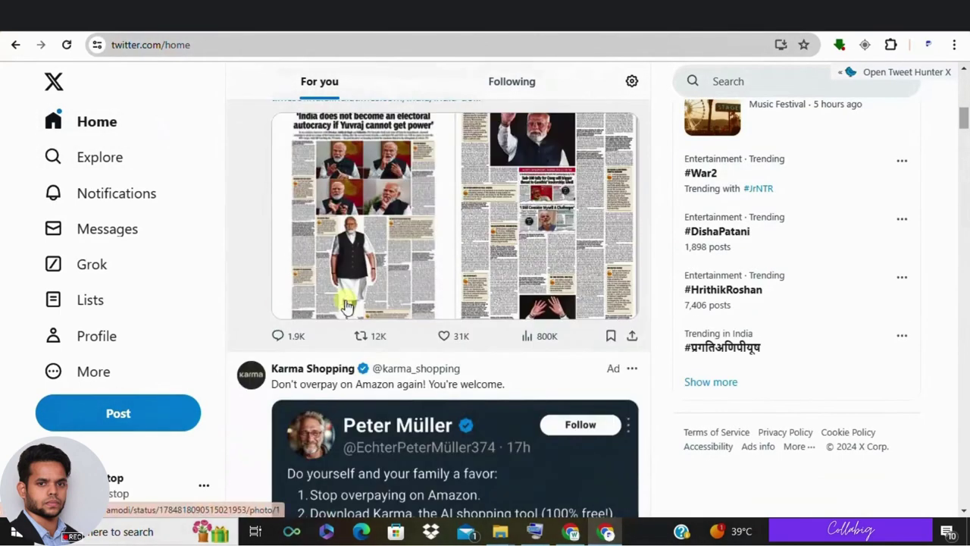
scroll(470, 342, "down", 4)
scroll(465, 346, "down", 3)
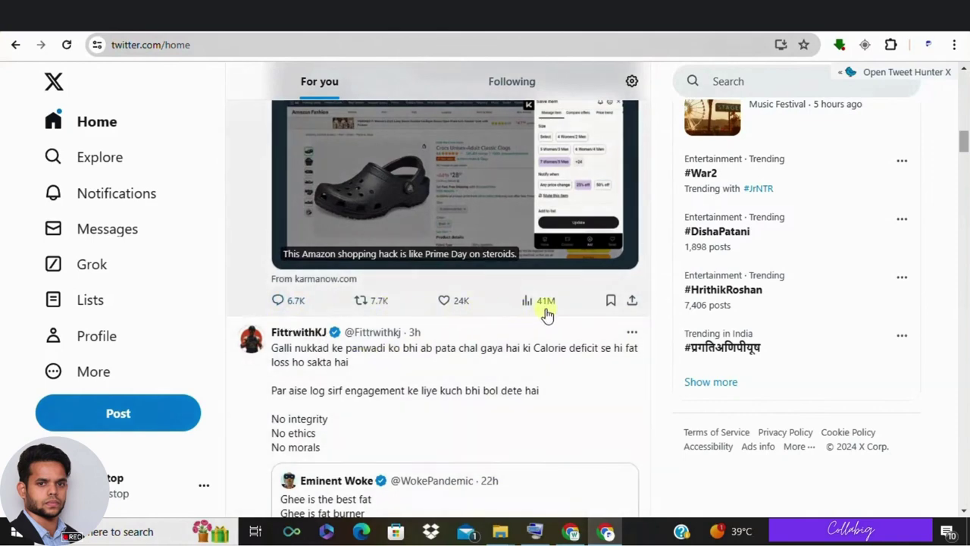
scroll(547, 316, "down", 1)
scroll(547, 315, "down", 2)
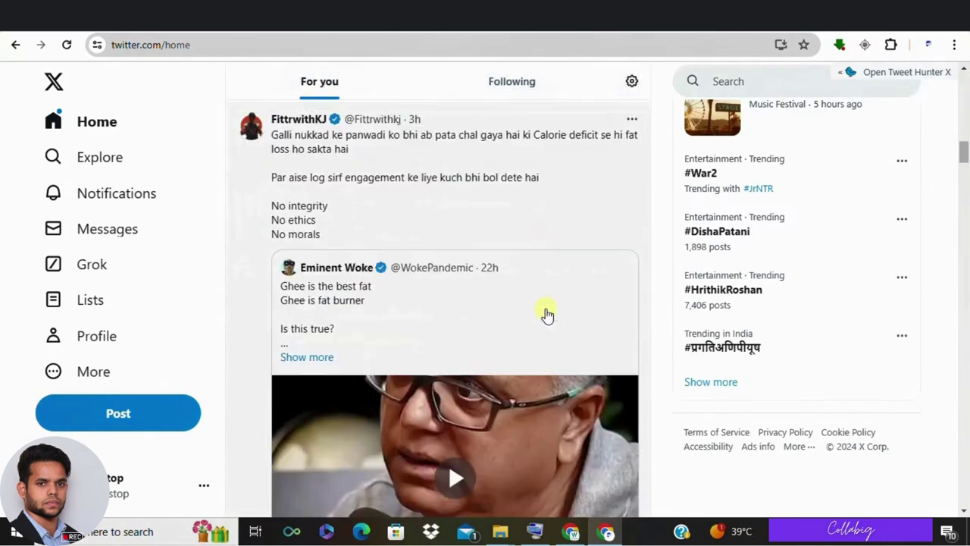
scroll(547, 316, "down", 3)
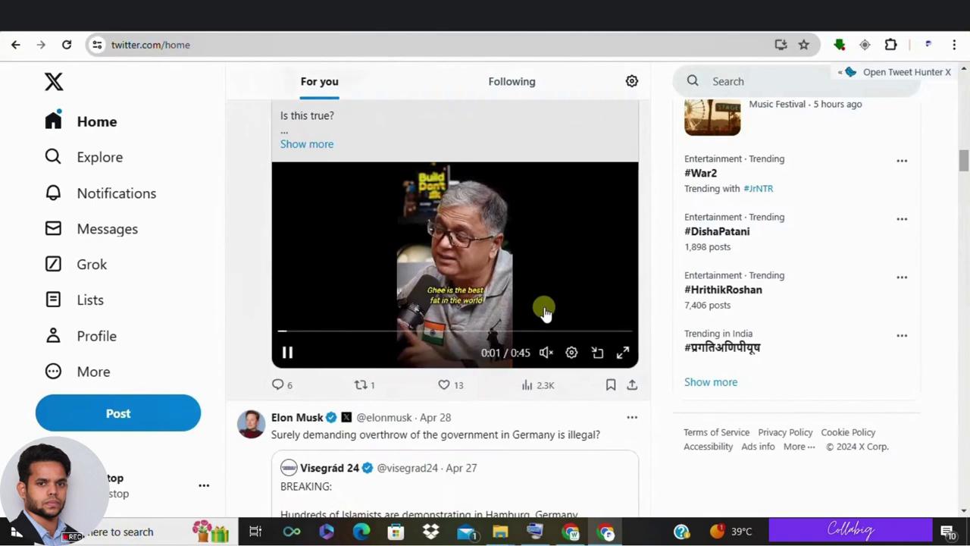
scroll(546, 310, "up", 5)
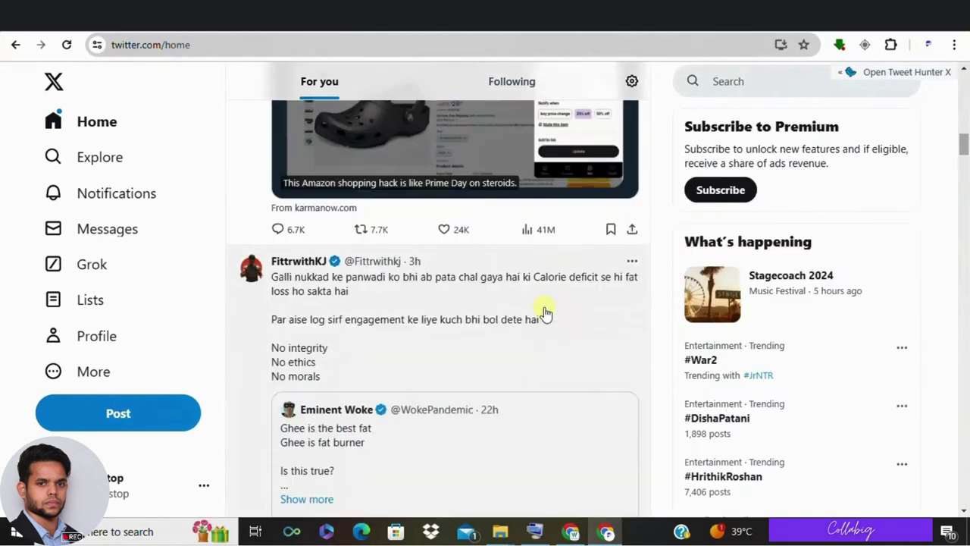
scroll(546, 310, "up", 1)
scroll(546, 311, "up", 3)
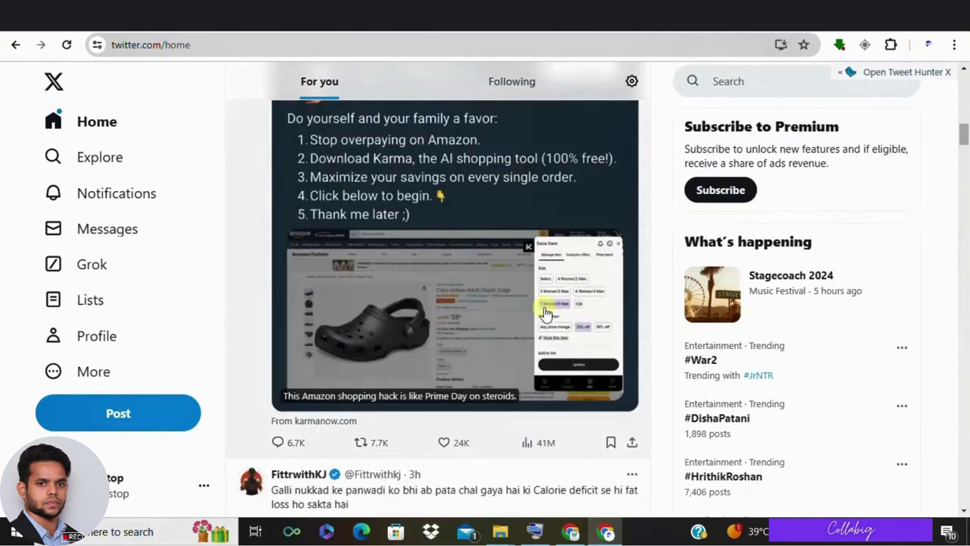
scroll(544, 311, "up", 15)
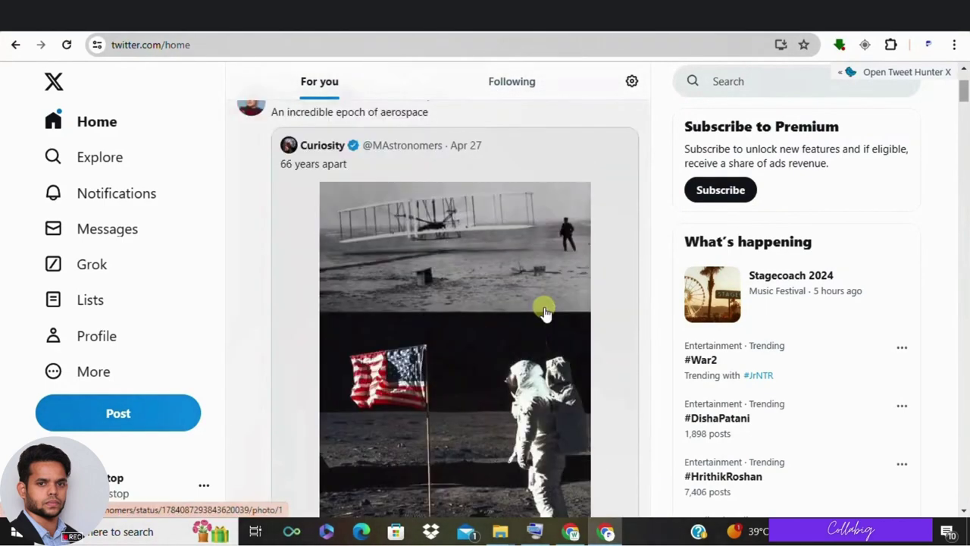
scroll(544, 311, "down", 1)
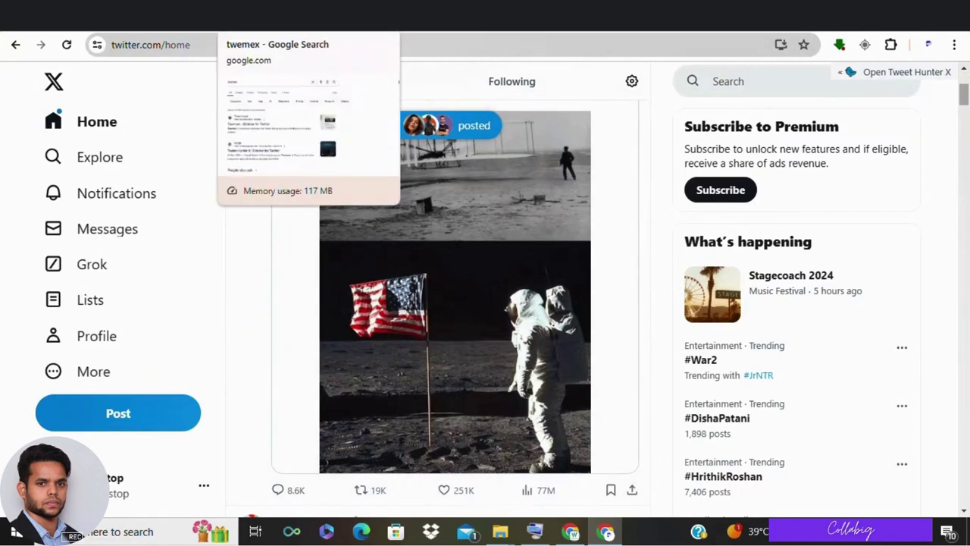
Switch to the 'twemex' Google results, select the query, and dismiss the suggestions
left_click(304, 17)
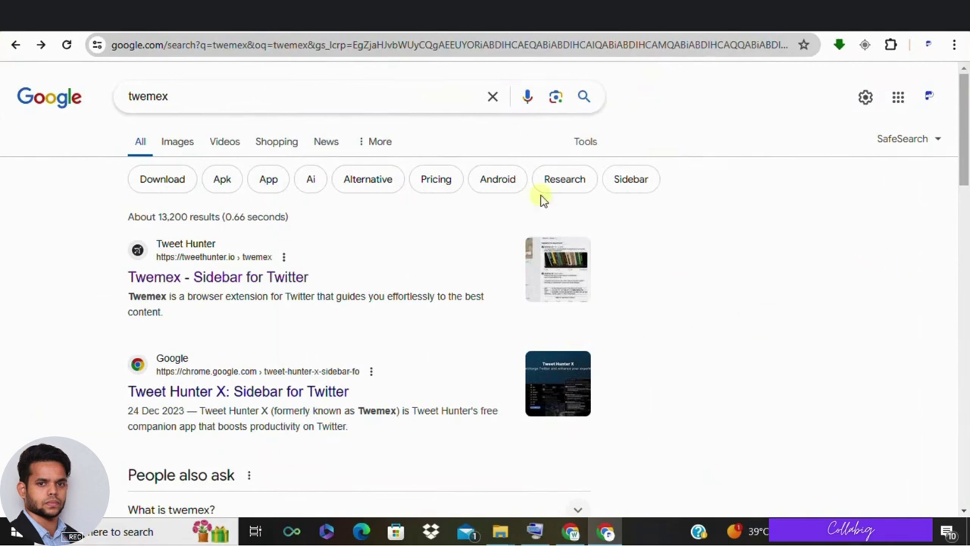
double_click(149, 99)
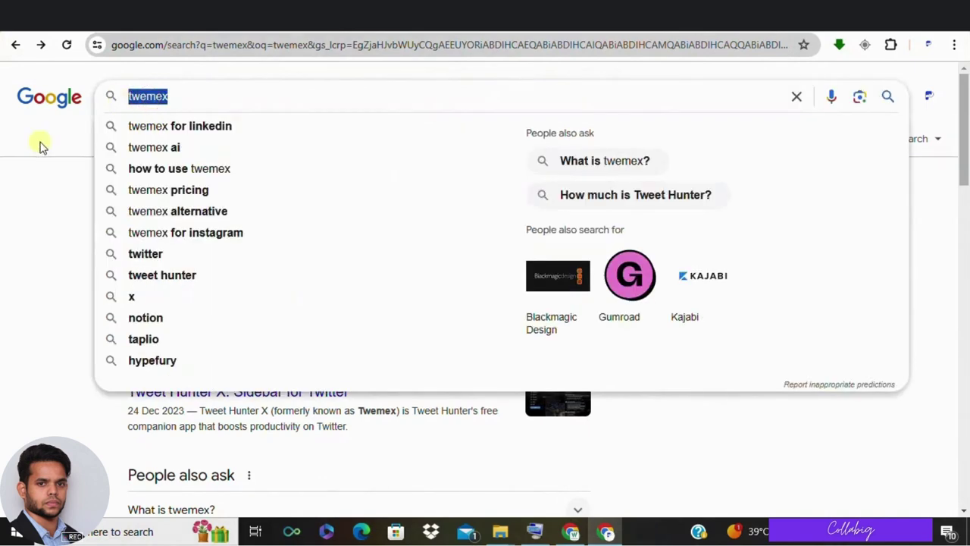
left_click(27, 191)
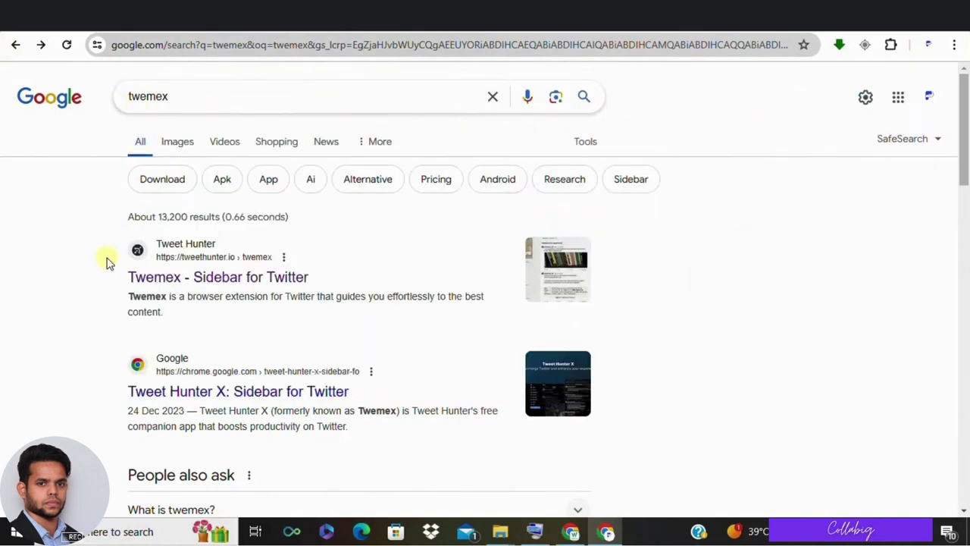
Open the 'Twemex - Sidebar for Twitter' result and go to its Chrome Web Store page
left_click(260, 281)
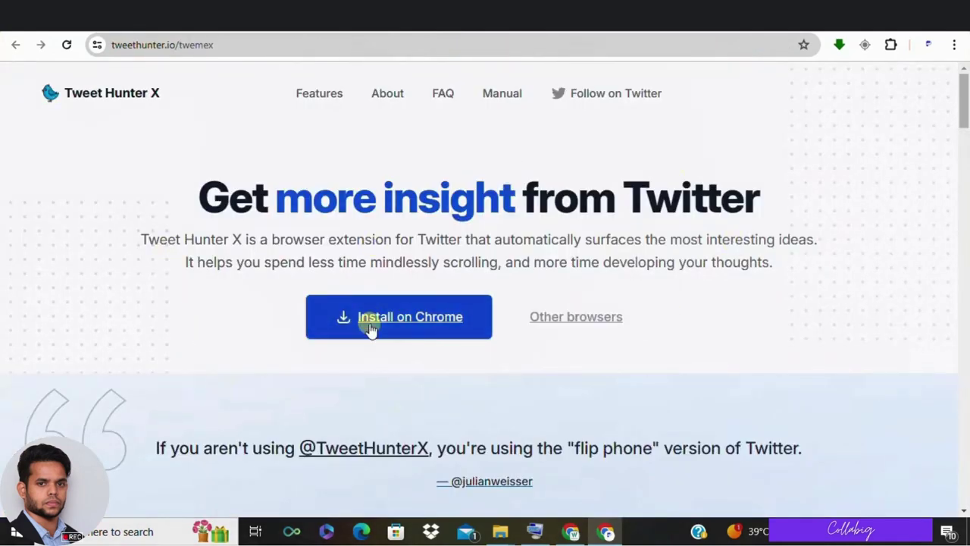
left_click(407, 328)
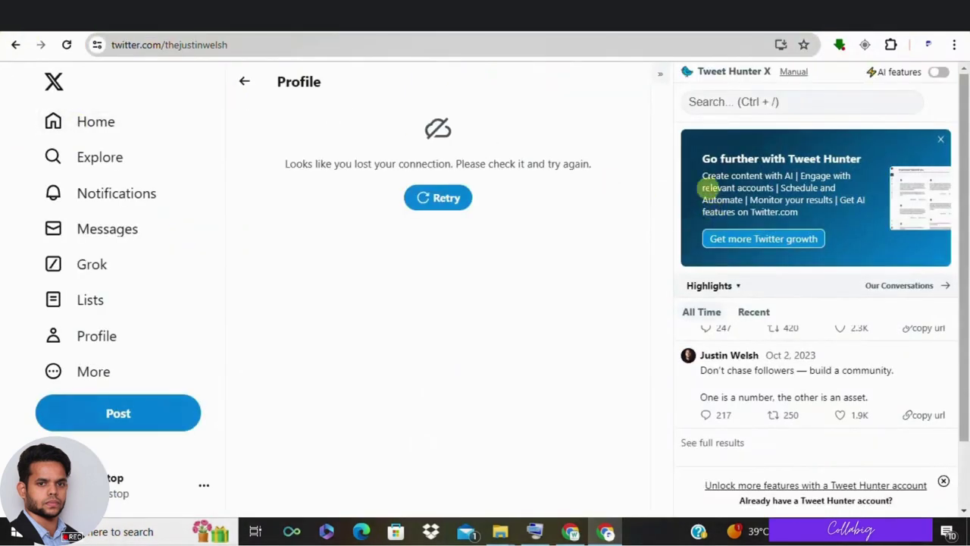
Reload the creator's profile, scroll the Tweet Hunter X highlights, and select the top tweets
left_click(716, 74)
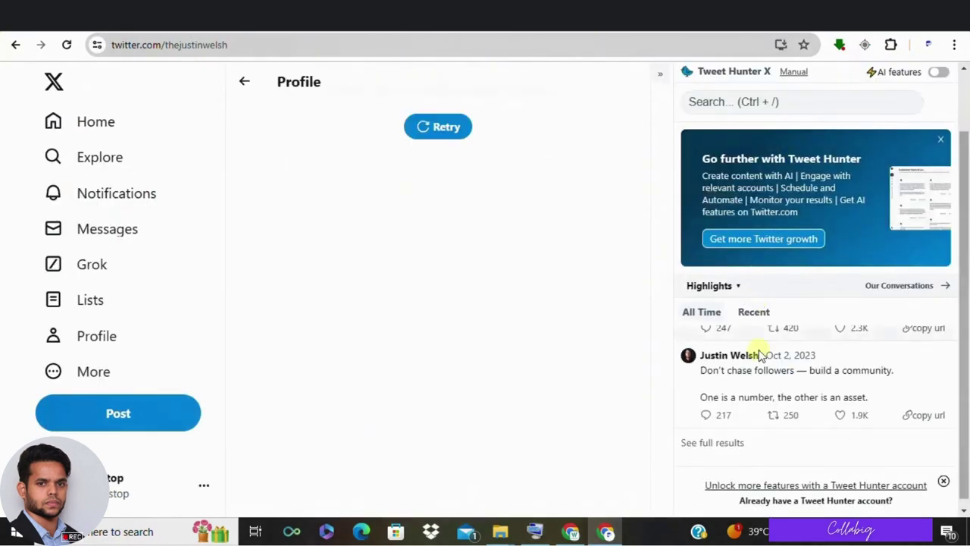
scroll(813, 394, "up", 10)
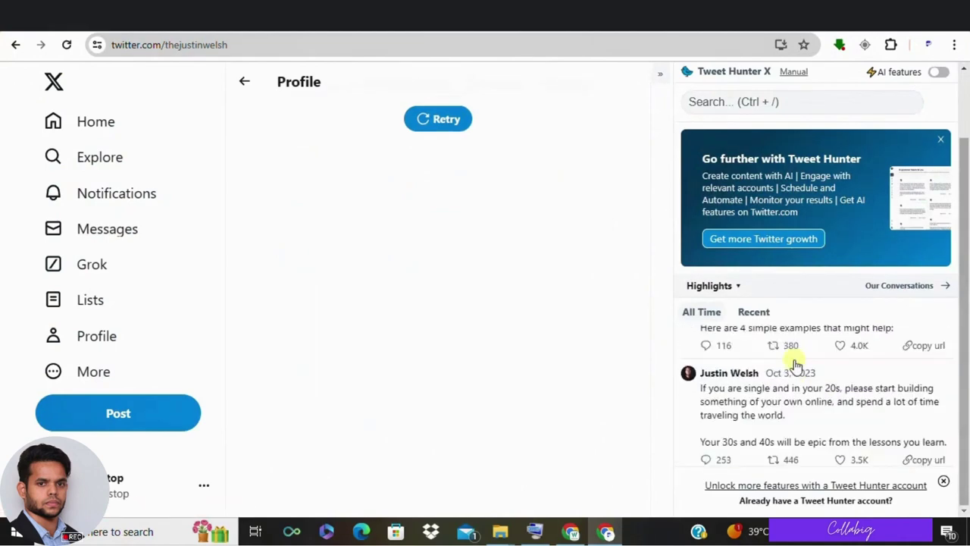
scroll(787, 374, "up", 10)
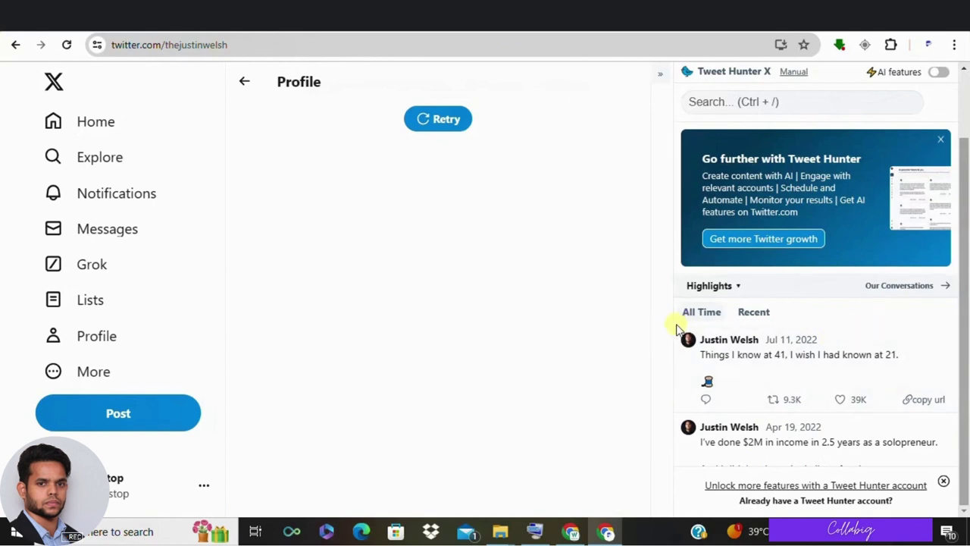
left_click_drag(677, 326, 767, 385)
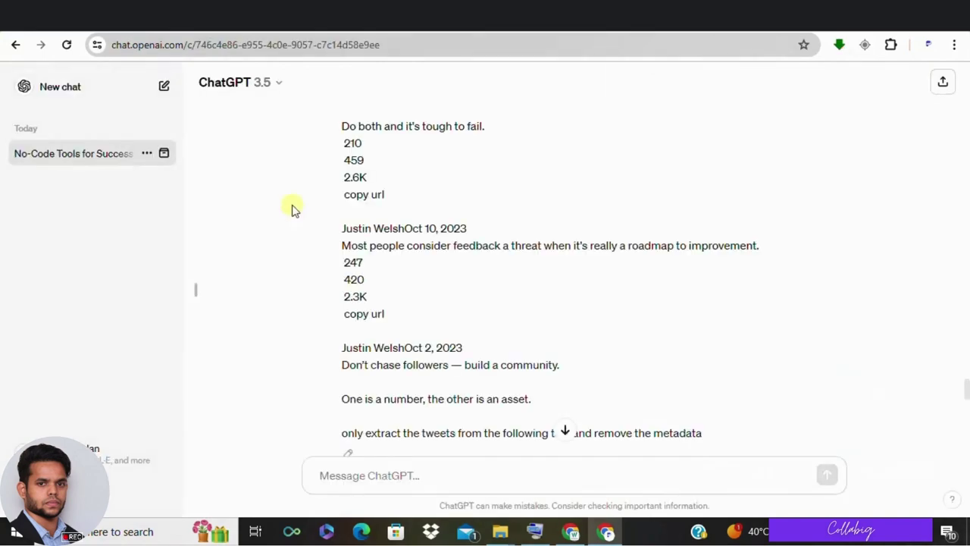
scroll(292, 208, "up", 5)
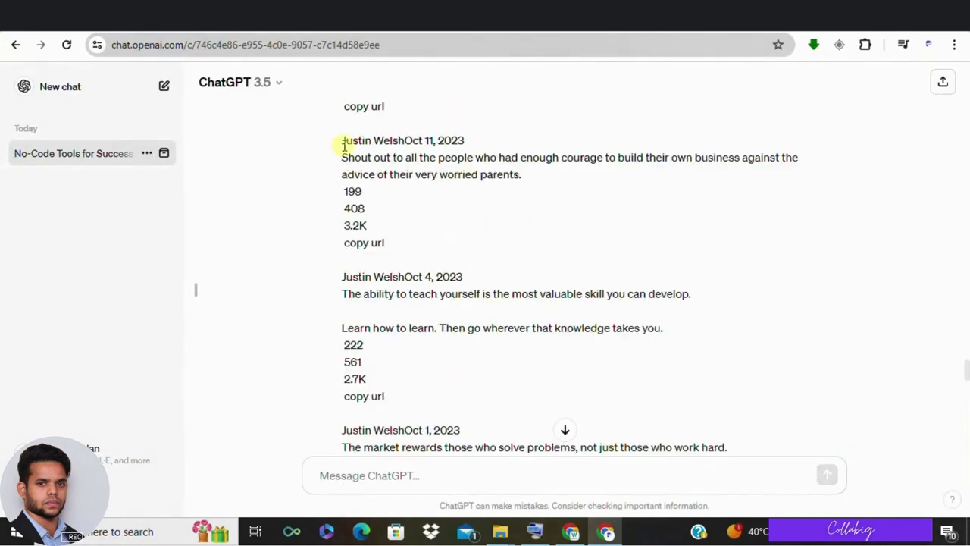
scroll(344, 190, "down", 10)
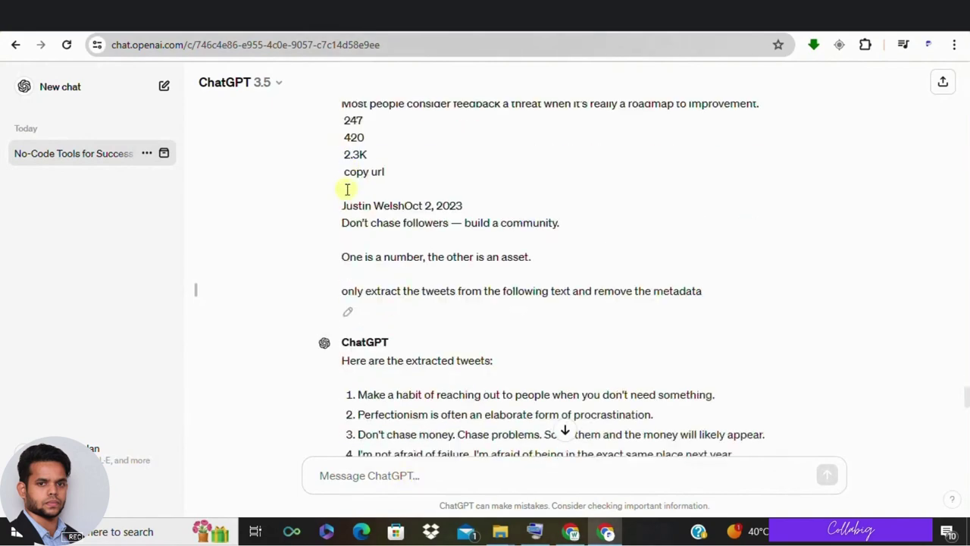
scroll(343, 195, "up", 3)
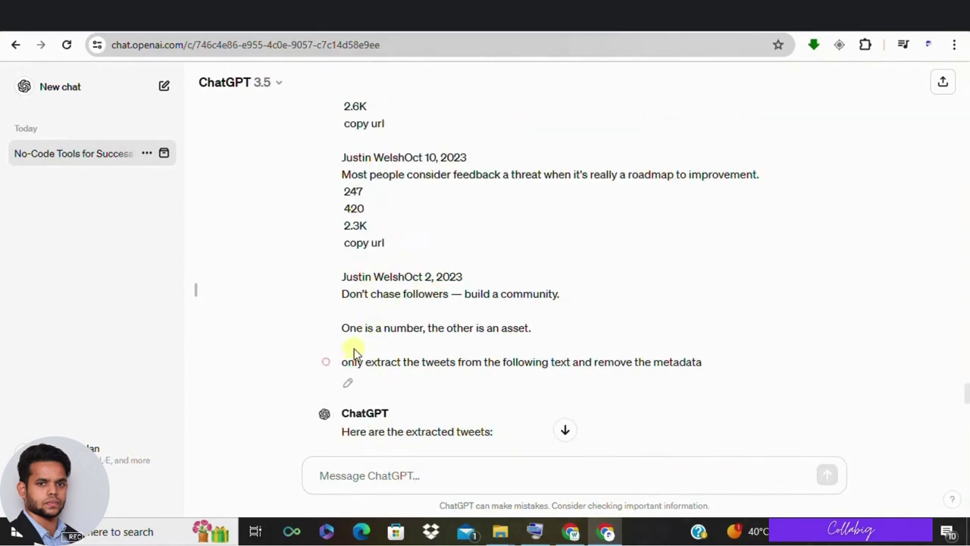
left_click_drag(396, 362, 395, 370)
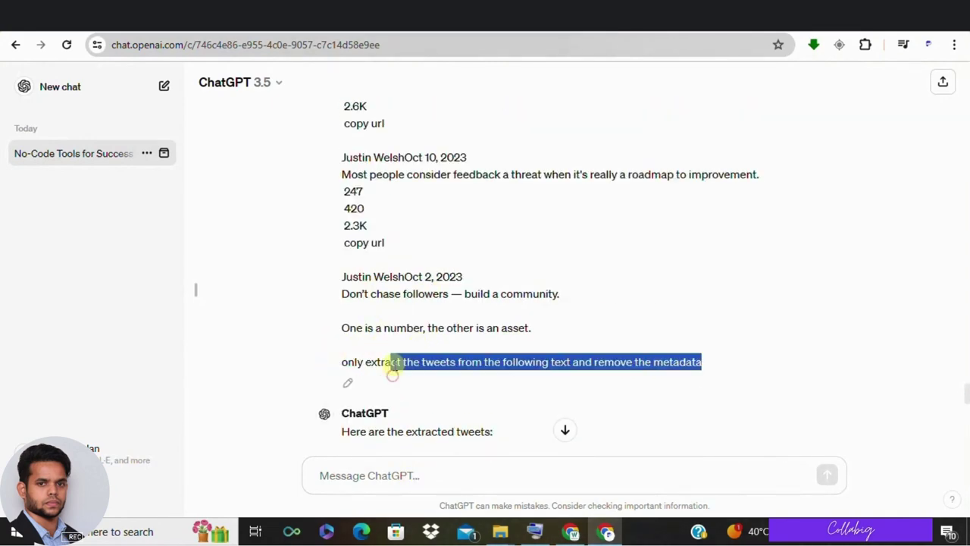
triple_click(394, 363)
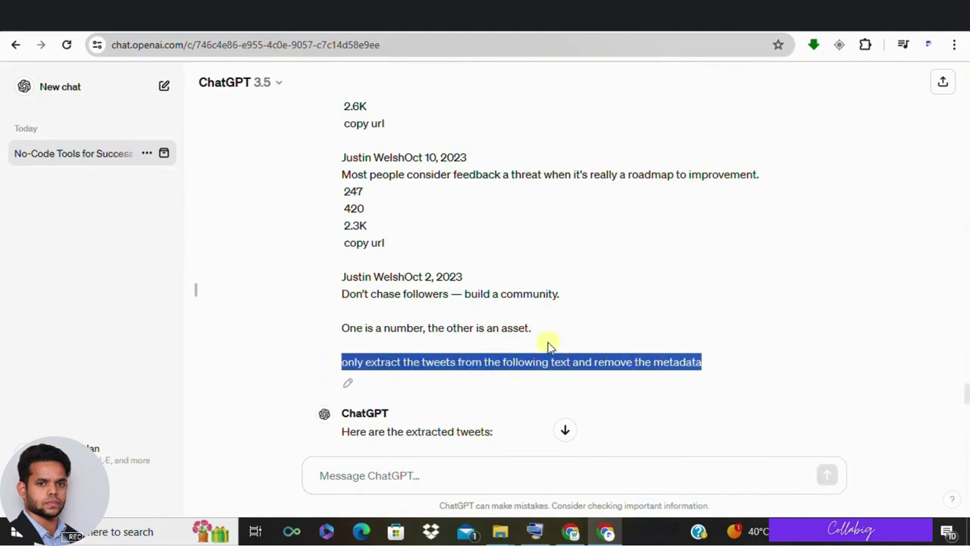
left_click(470, 258)
scroll(470, 257, "down", 5)
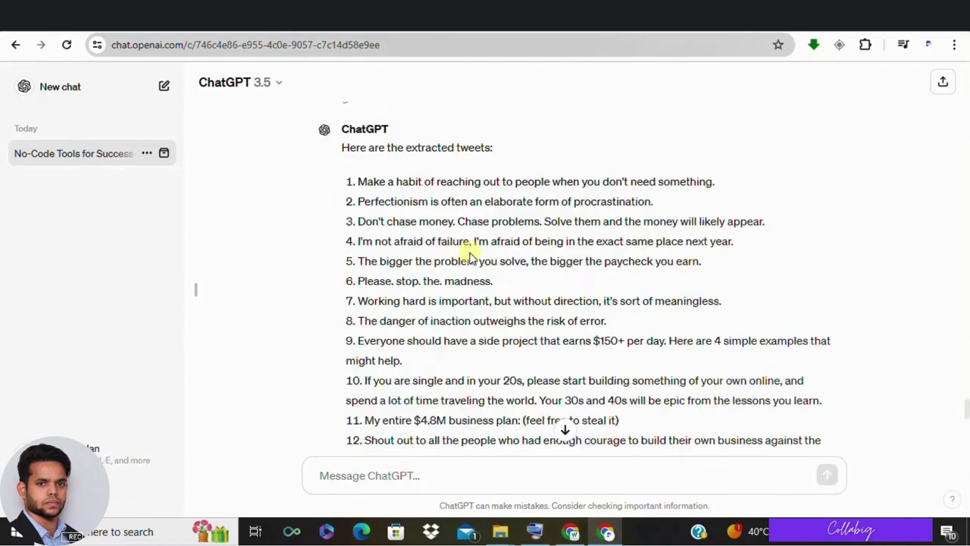
left_click_drag(342, 109, 840, 439)
left_click(299, 246)
scroll(424, 275, "up", 2)
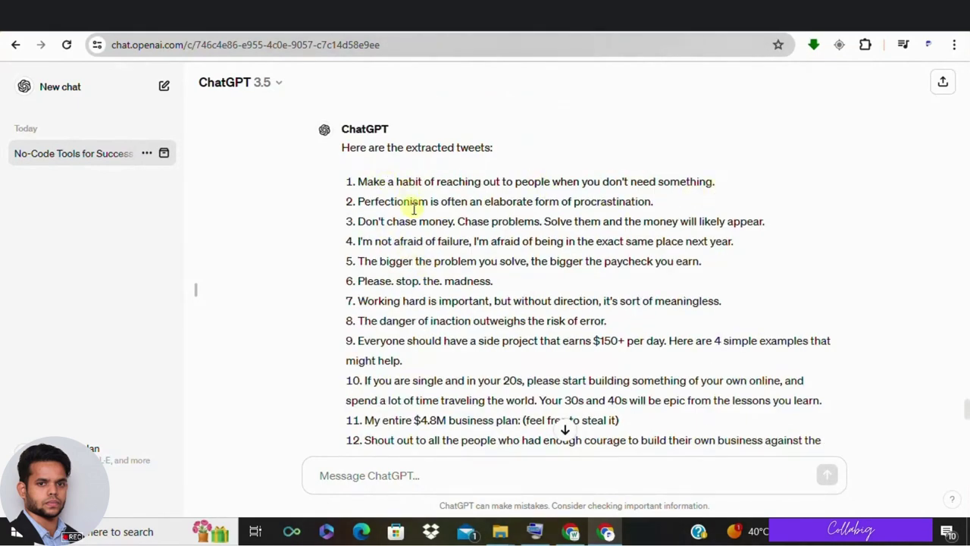
scroll(414, 199, "down", 1)
scroll(412, 212, "up", 8)
scroll(413, 230, "down", 10)
scroll(413, 230, "up", 1)
scroll(413, 229, "down", 3)
scroll(413, 230, "down", 1)
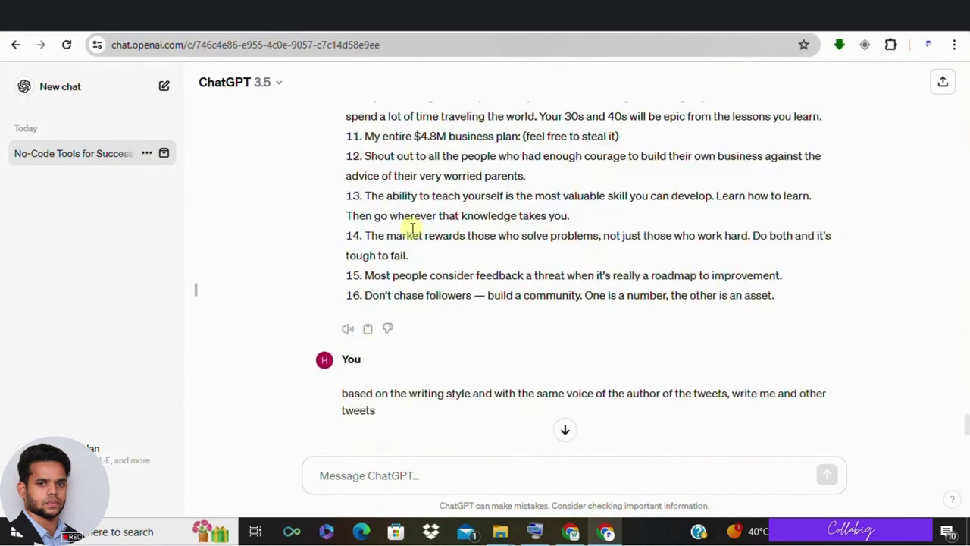
scroll(413, 230, "down", 1)
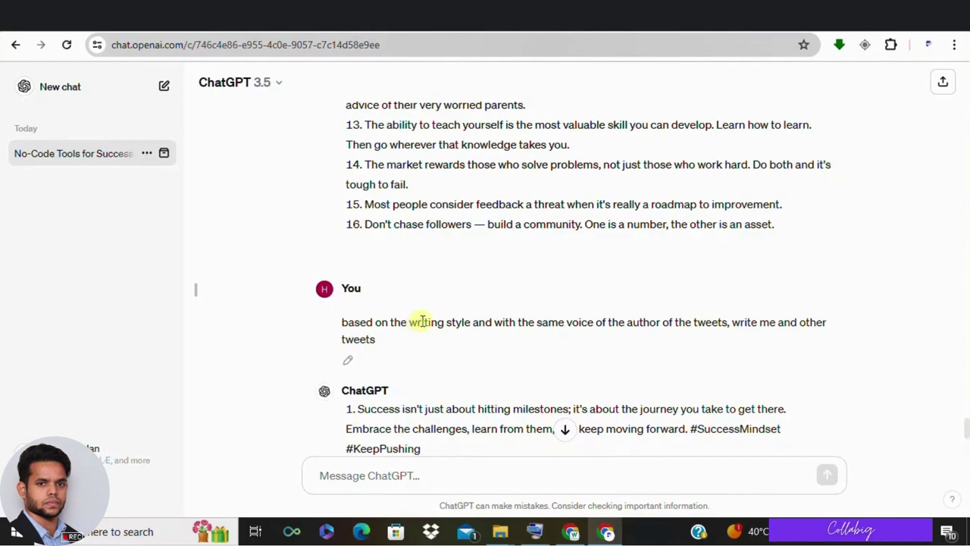
scroll(487, 299, "up", 2)
scroll(510, 270, "down", 1)
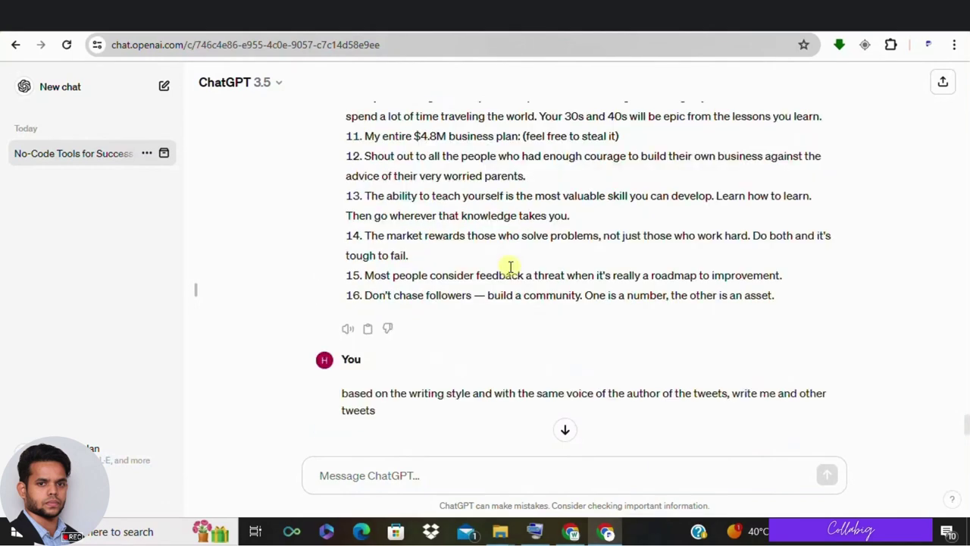
scroll(510, 267, "down", 2)
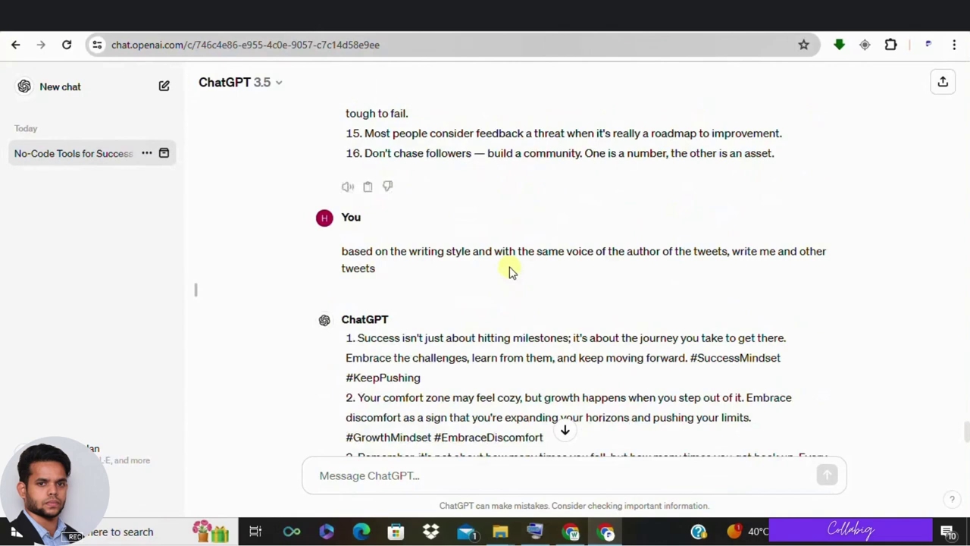
triple_click(473, 252)
left_click(463, 168)
scroll(428, 212, "up", 1)
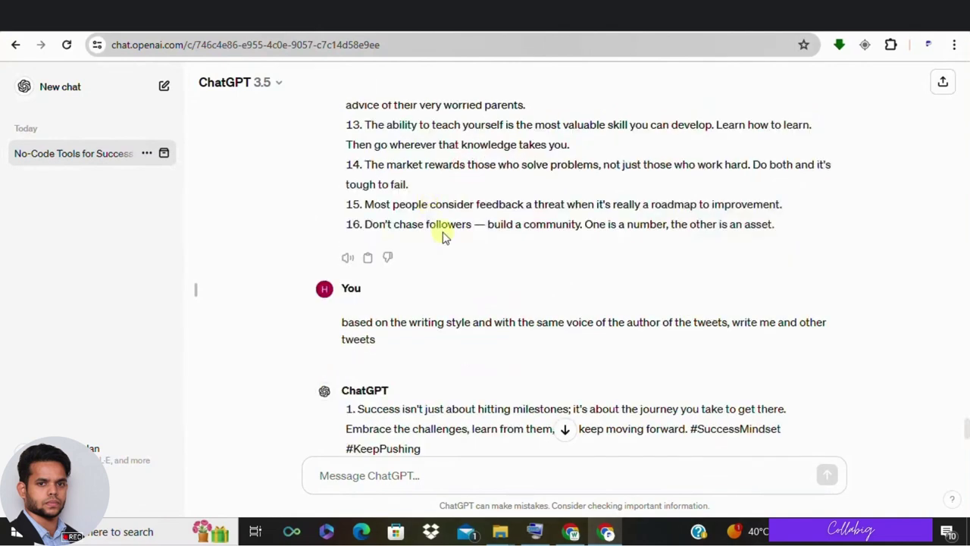
triple_click(460, 321)
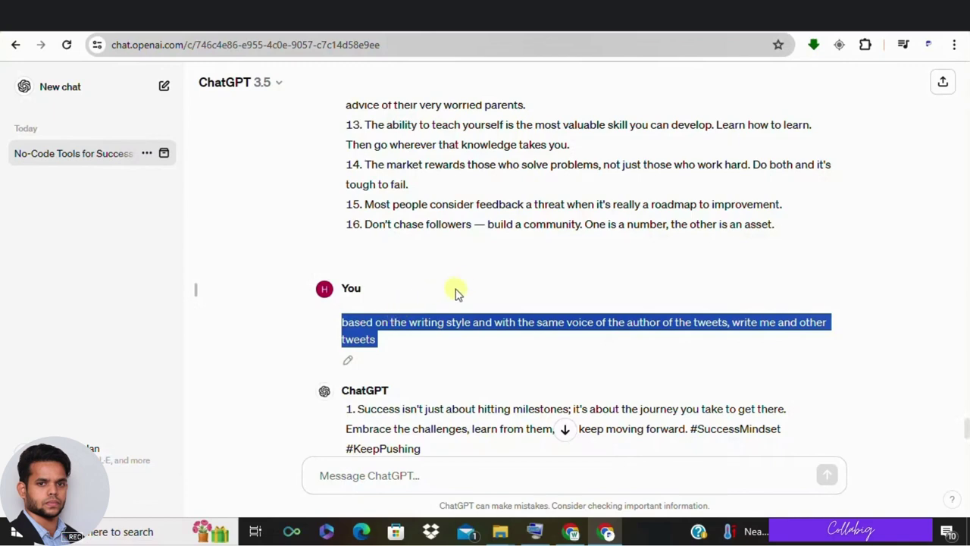
scroll(483, 202, "down", 3)
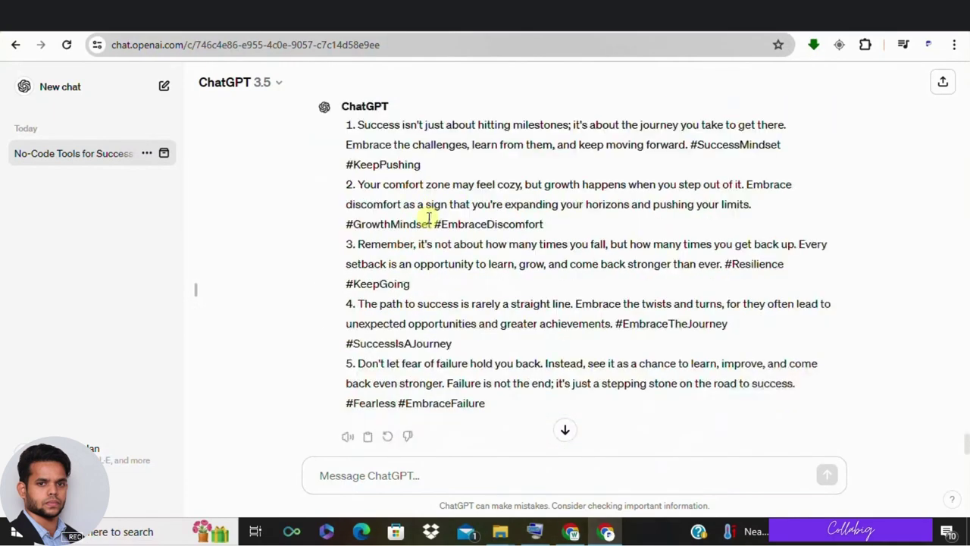
scroll(429, 218, "down", 1)
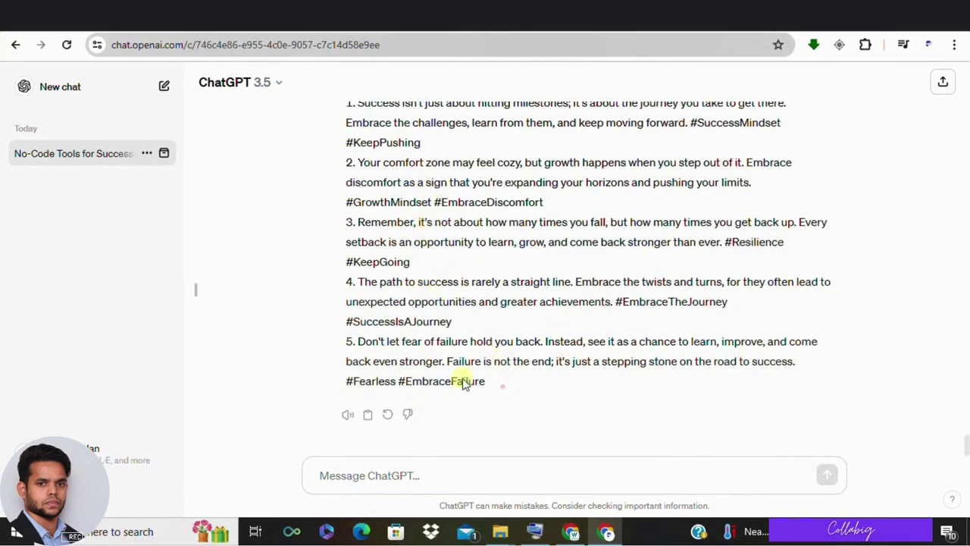
left_click_drag(493, 383, 342, 251)
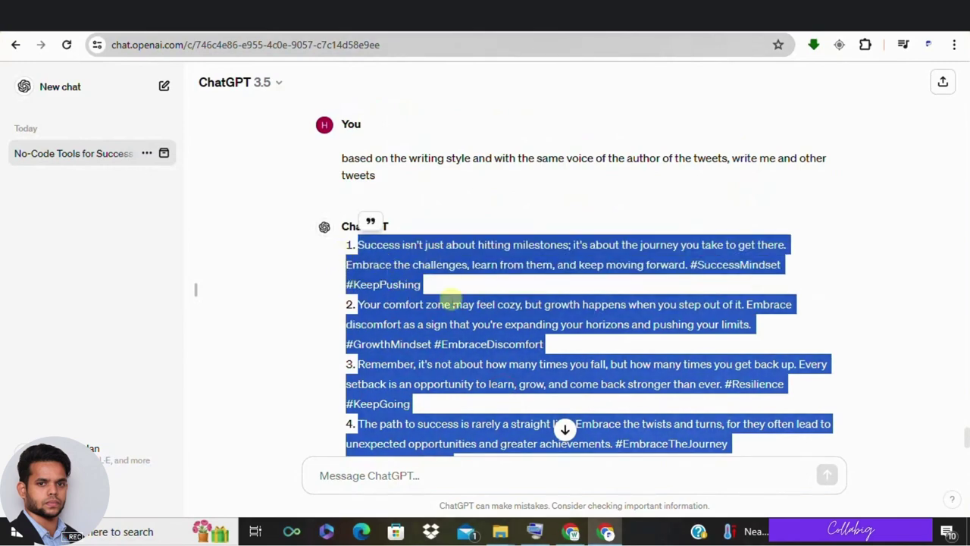
scroll(431, 292, "down", 2)
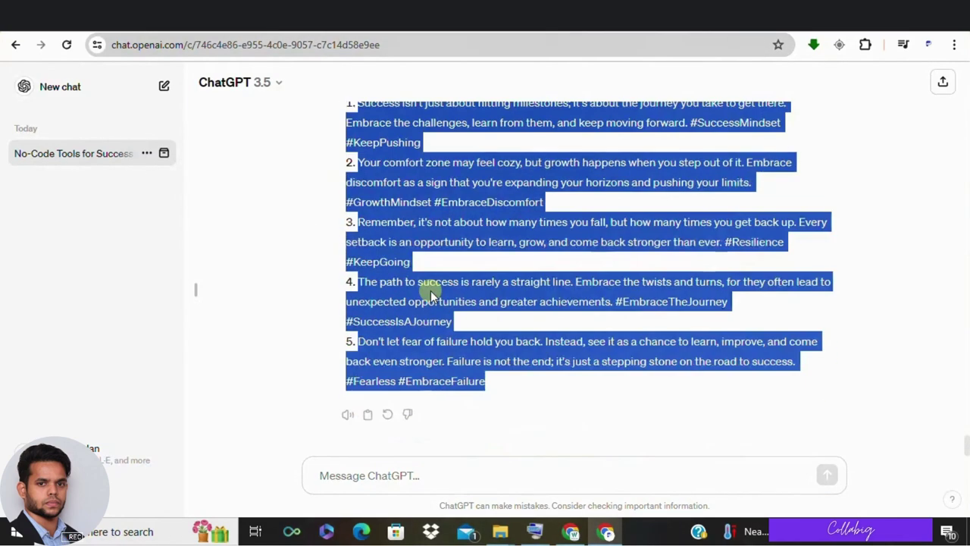
scroll(431, 292, "up", 15)
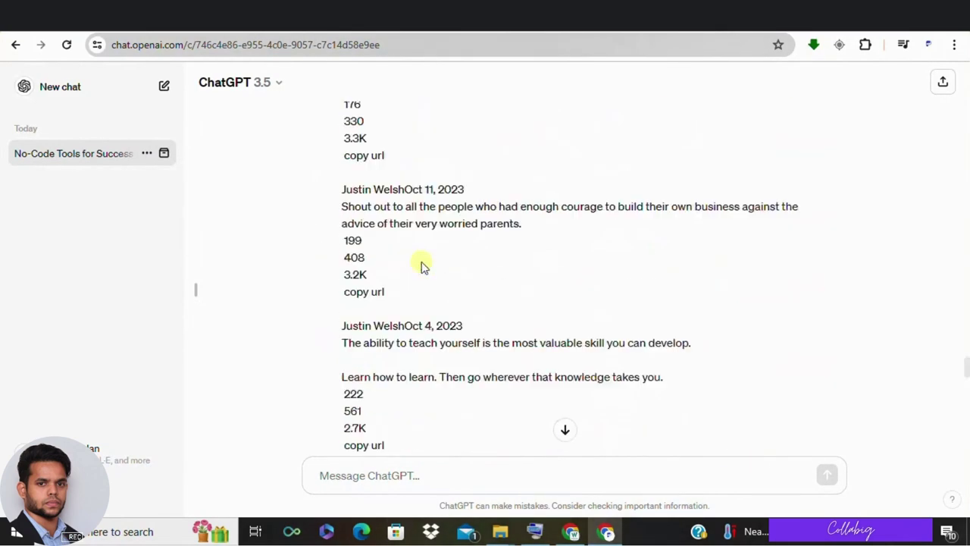
scroll(405, 241, "down", 15)
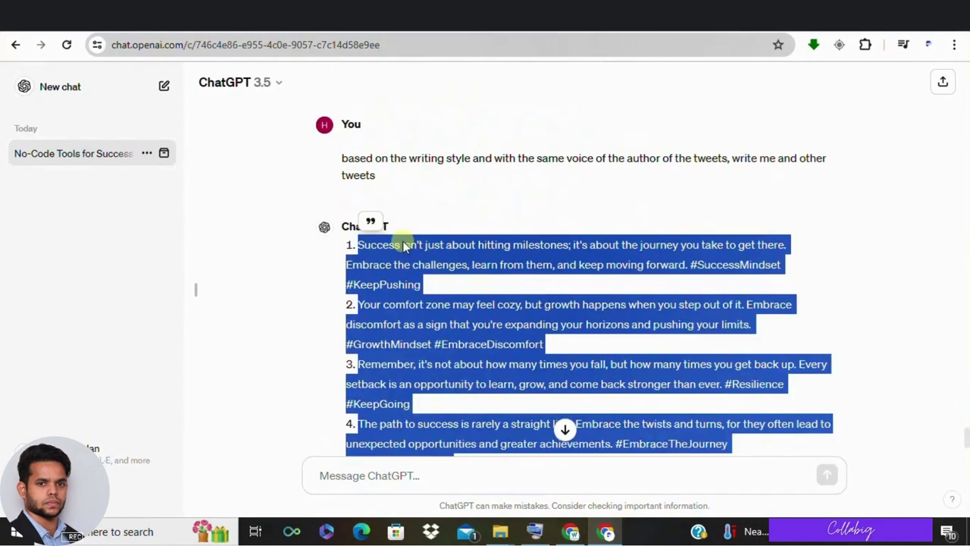
Refresh X, open the new post's scheduling options, then close the Schedule dialog
left_click(288, 257)
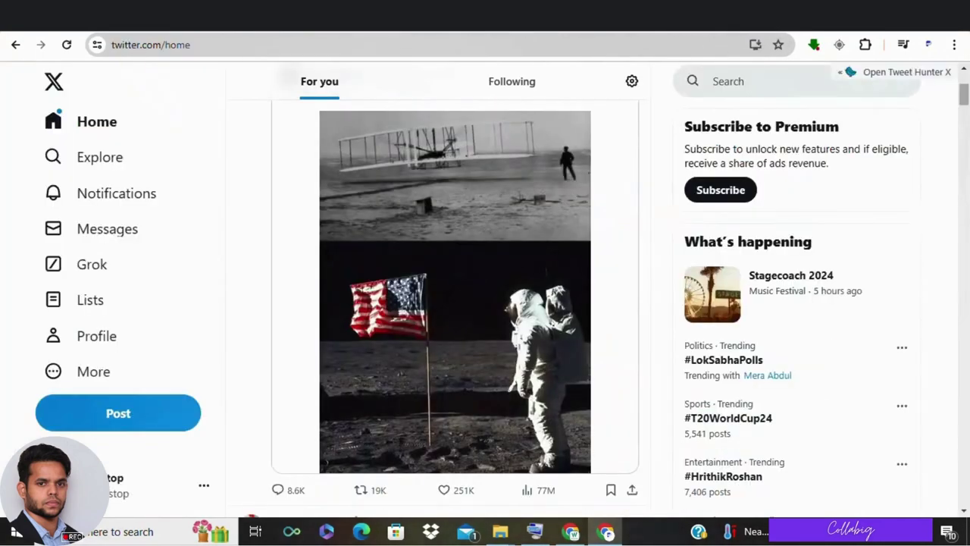
key("F5")
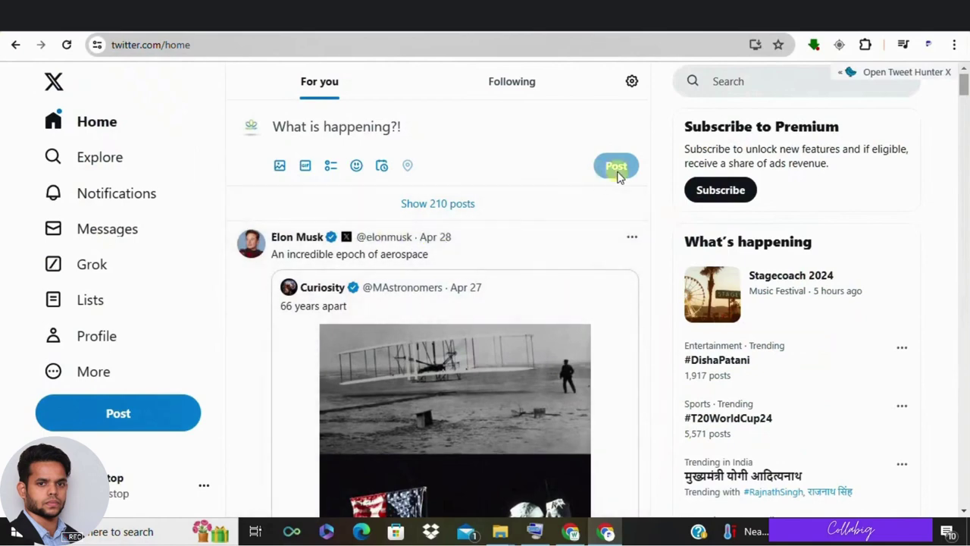
left_click(448, 126)
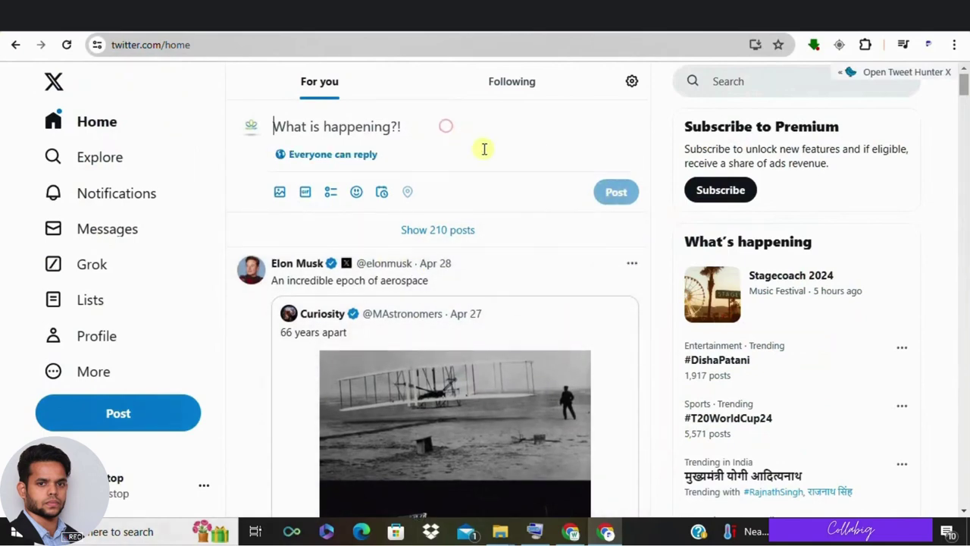
left_click(385, 192)
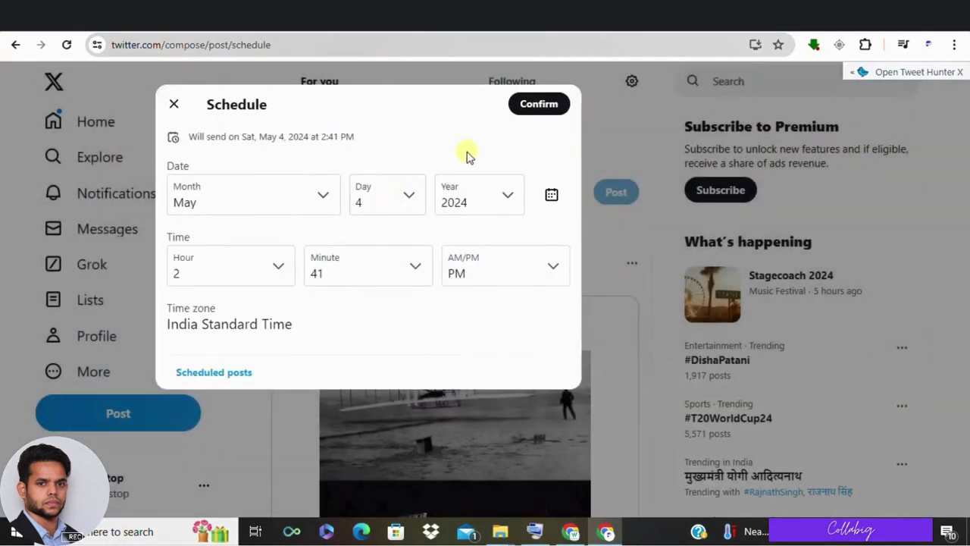
left_click(173, 104)
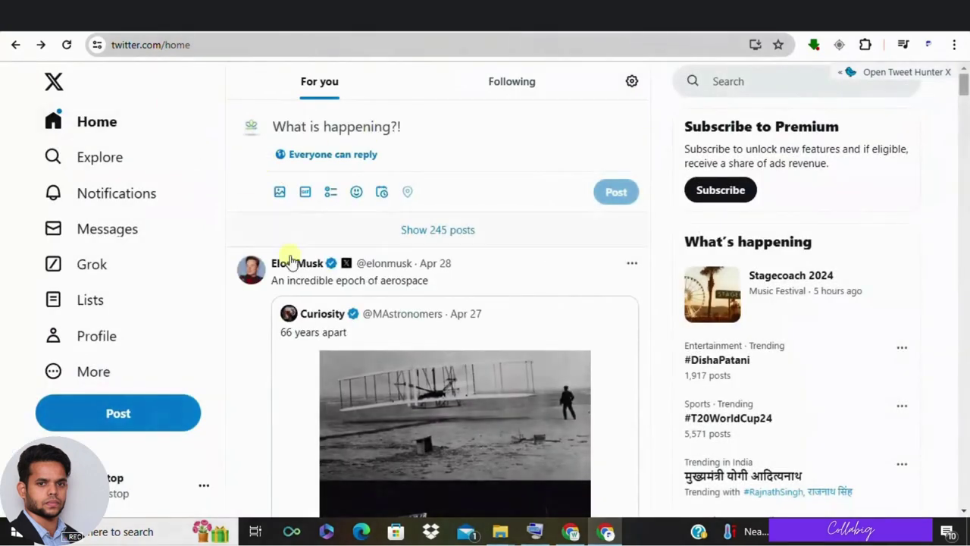
Return to the ChatGPT tab showing the five success-mindset tweets
scroll(452, 281, "down", 1)
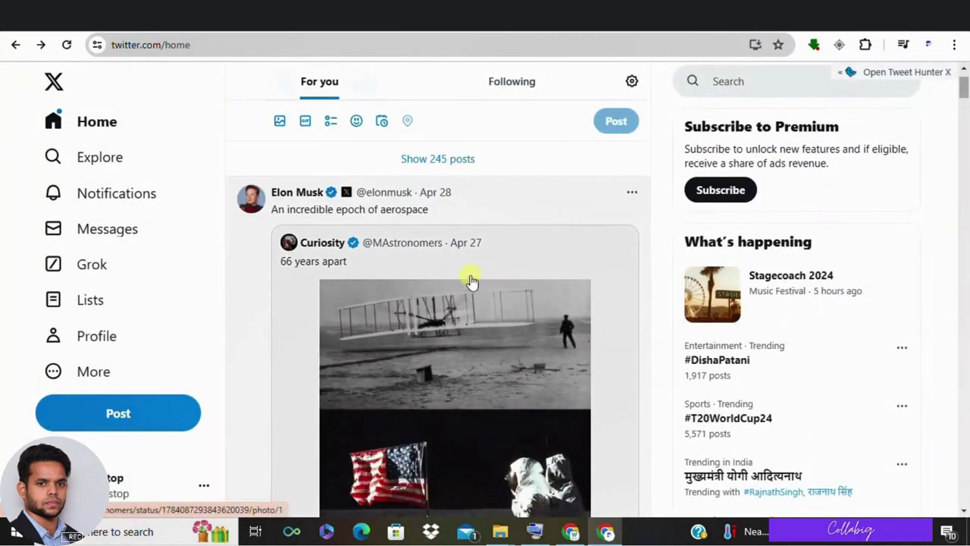
key("ctrl+Tab")
scroll(398, 238, "down", 1)
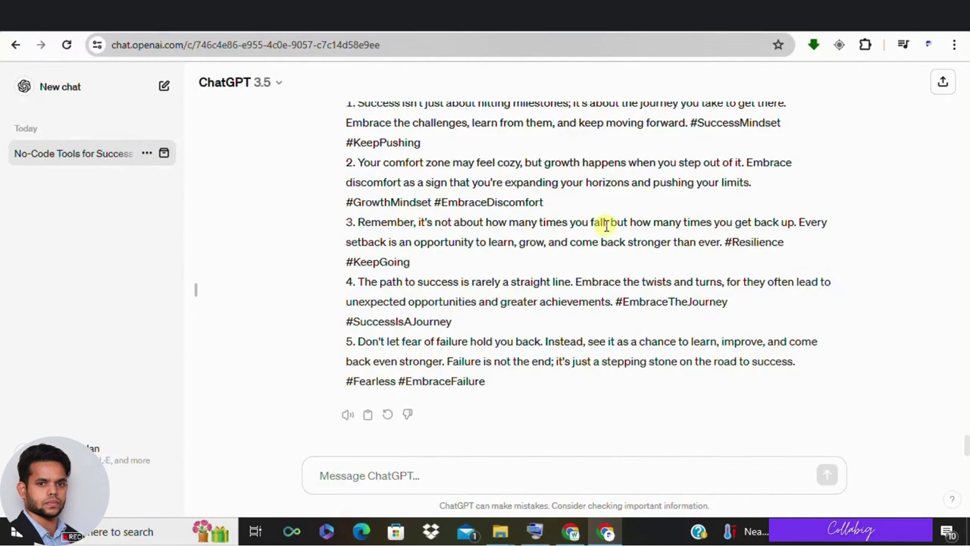
Open the creator's Twitter link from the Gemini prompt, then come back to Gemini's summary
key("ctrl+Tab")
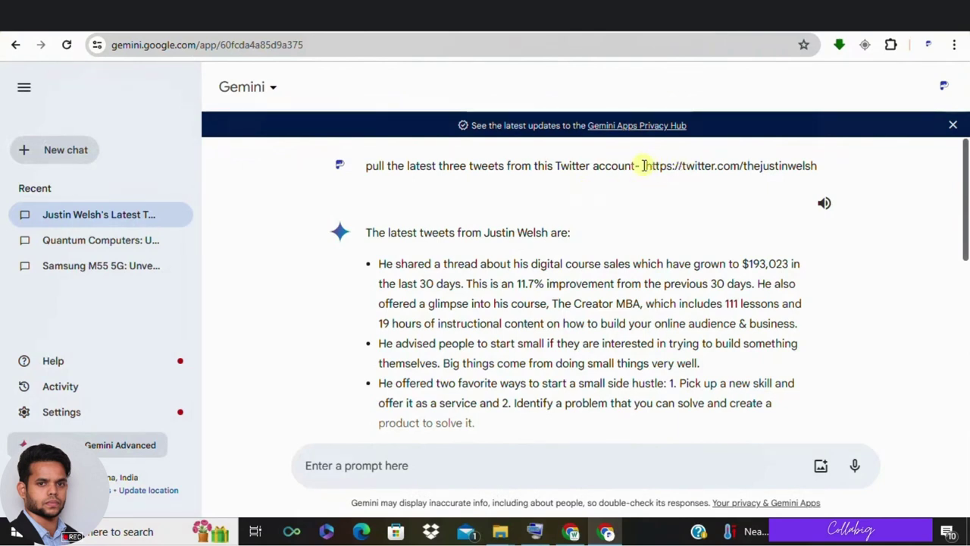
left_click_drag(643, 165, 836, 161)
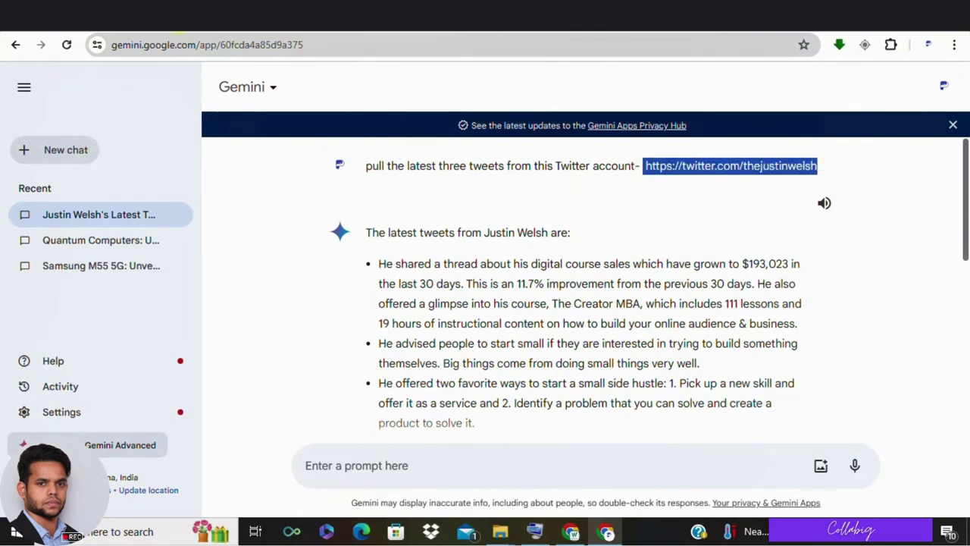
left_click(199, 15)
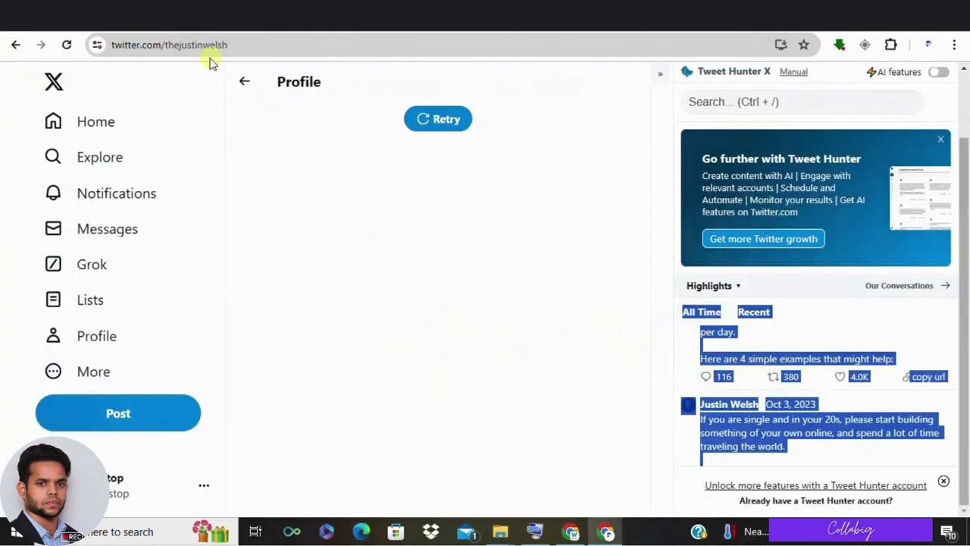
left_click(190, 47)
key("alt+Tab")
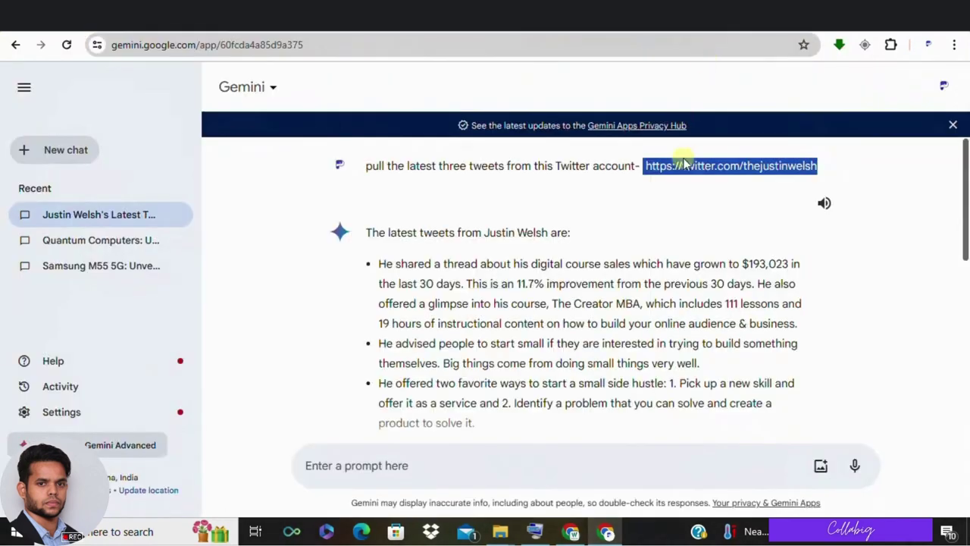
left_click_drag(366, 165, 817, 166)
scroll(373, 199, "down", 1)
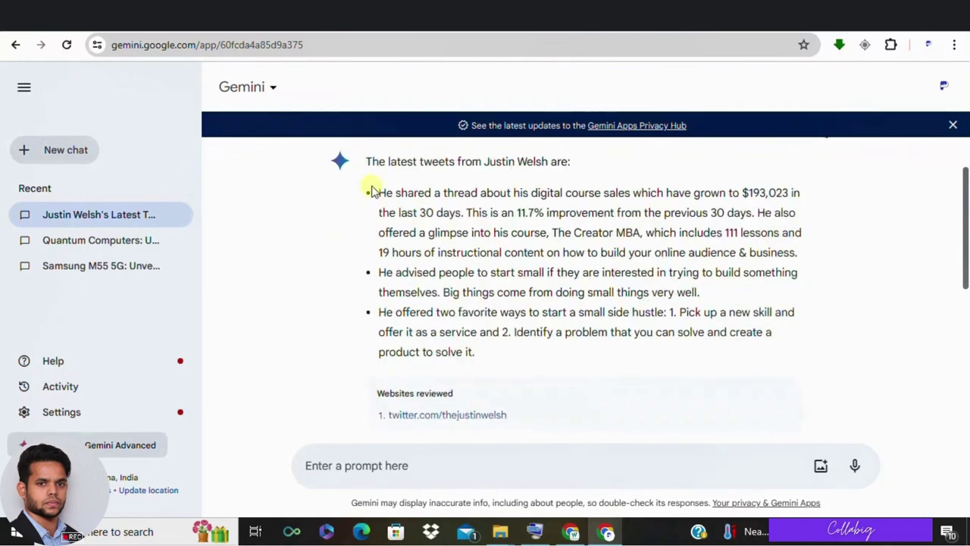
left_click_drag(373, 188, 515, 357)
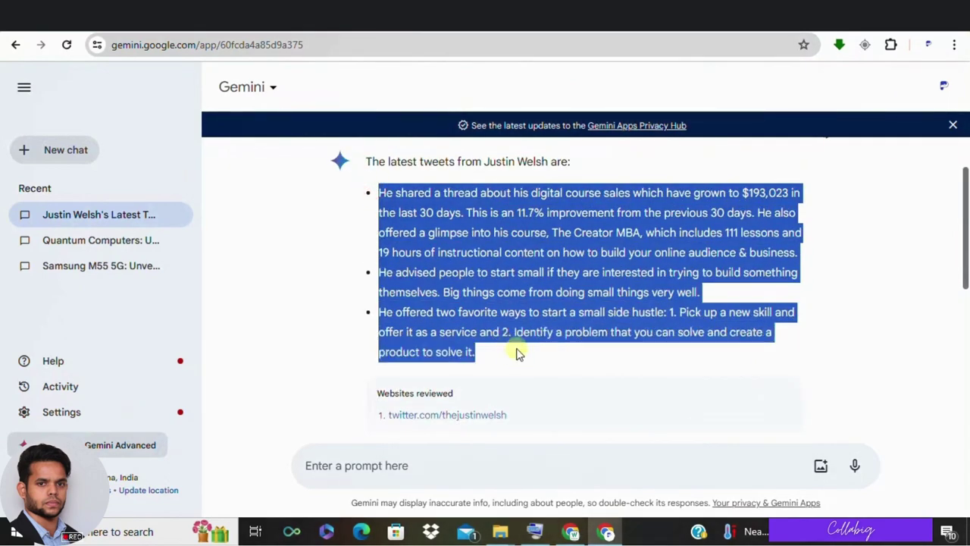
scroll(479, 231, "down", 3)
left_click_drag(359, 328, 715, 325)
scroll(592, 281, "down", 2)
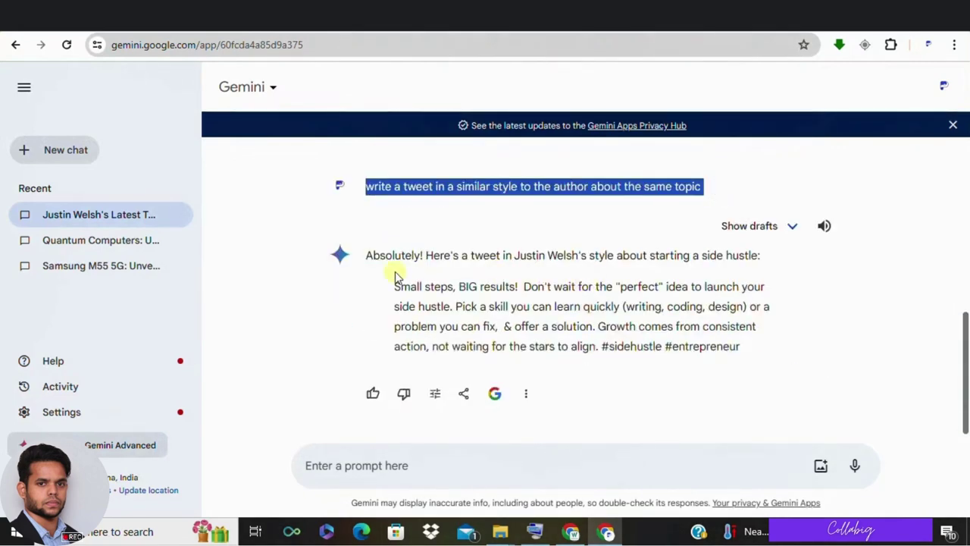
left_click_drag(369, 283, 770, 340)
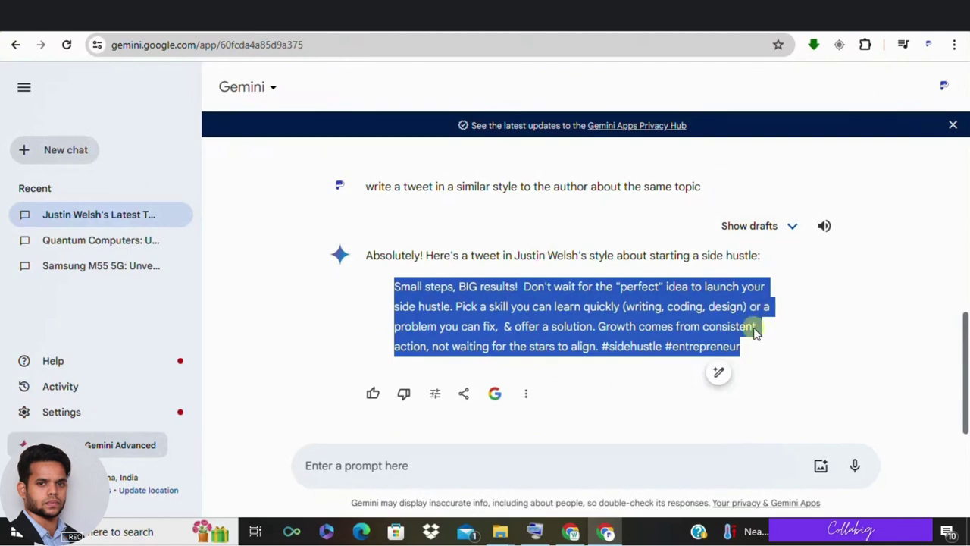
Scroll to Gemini's generated side-hustle tweet, then switch to the tweethunter.io/twemex page
scroll(671, 263, "up", 5)
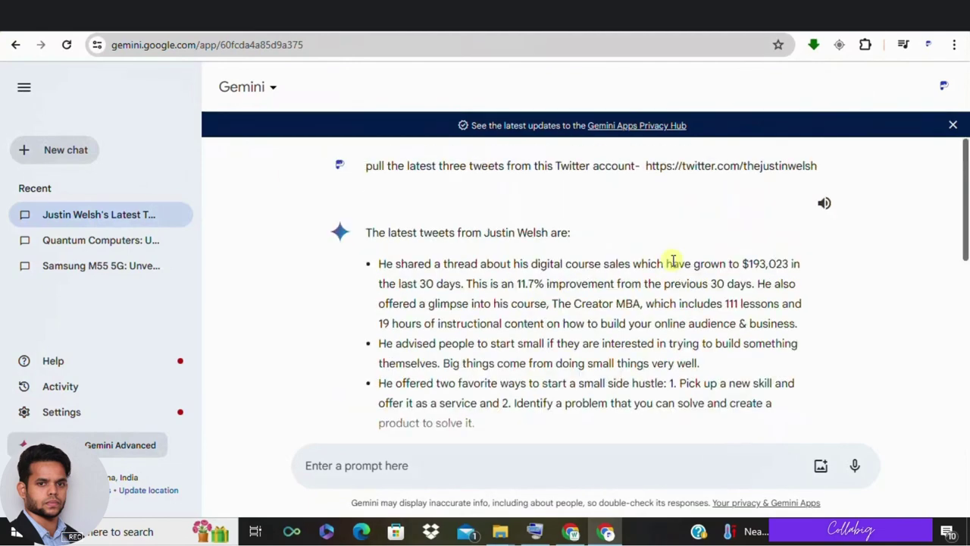
scroll(673, 262, "down", 3)
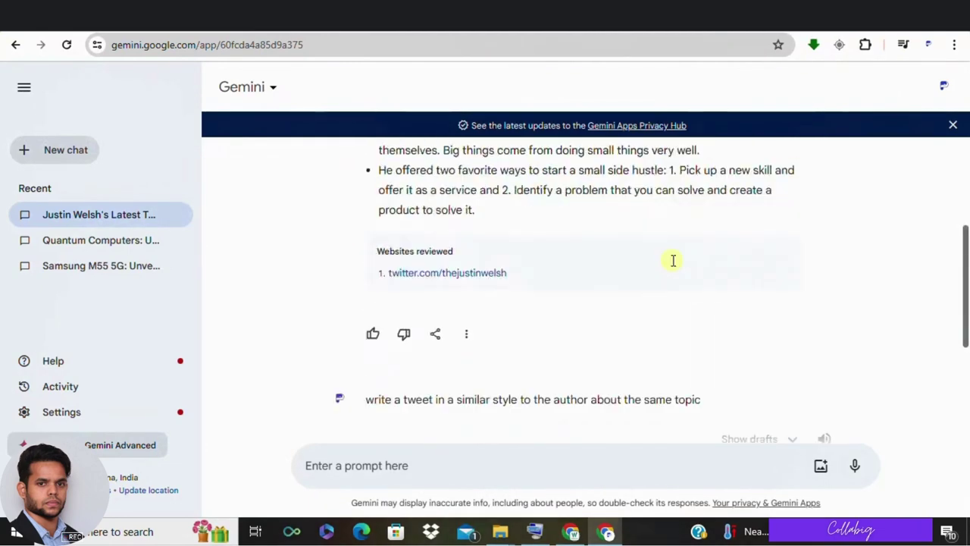
scroll(673, 260, "down", 3)
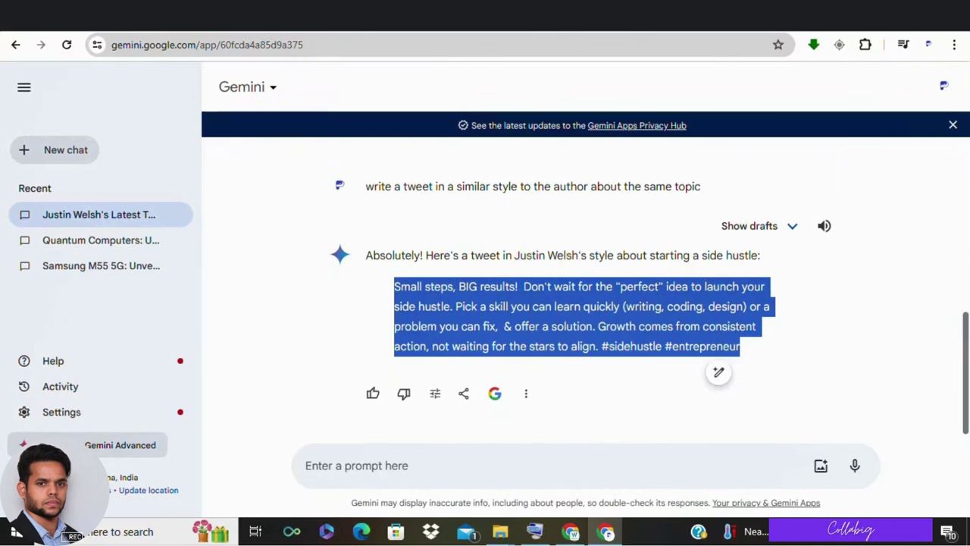
key("ctrl+Tab")
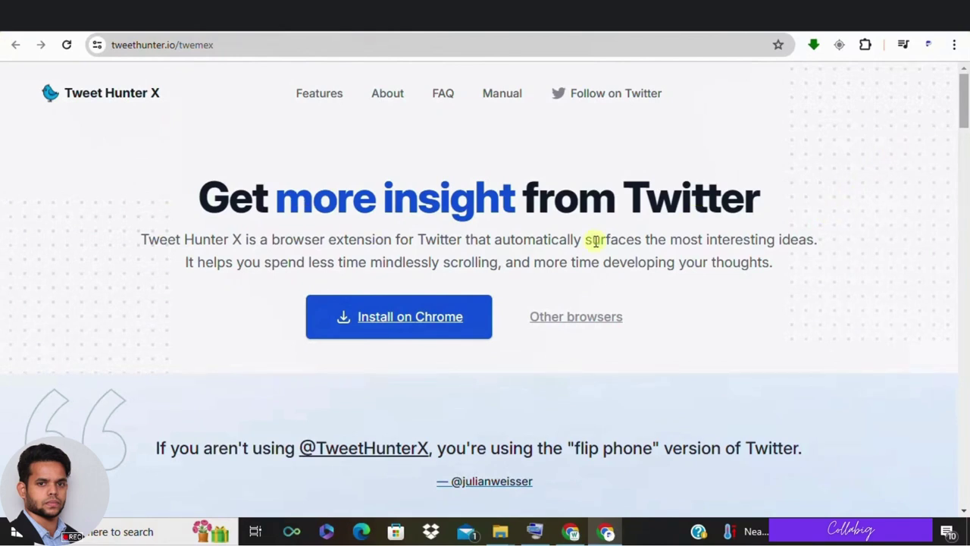
scroll(549, 265, "down", 6)
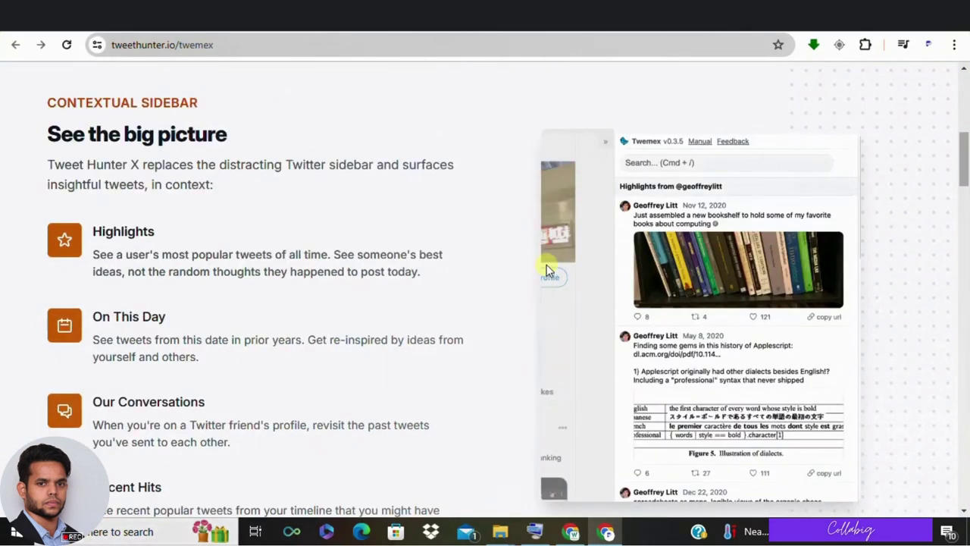
scroll(686, 250, "down", 1)
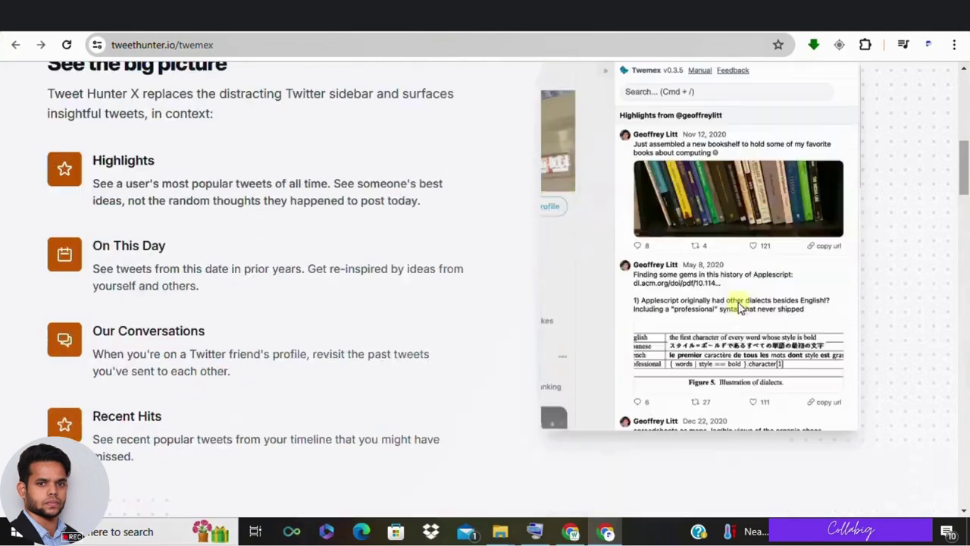
scroll(687, 250, "down", 7)
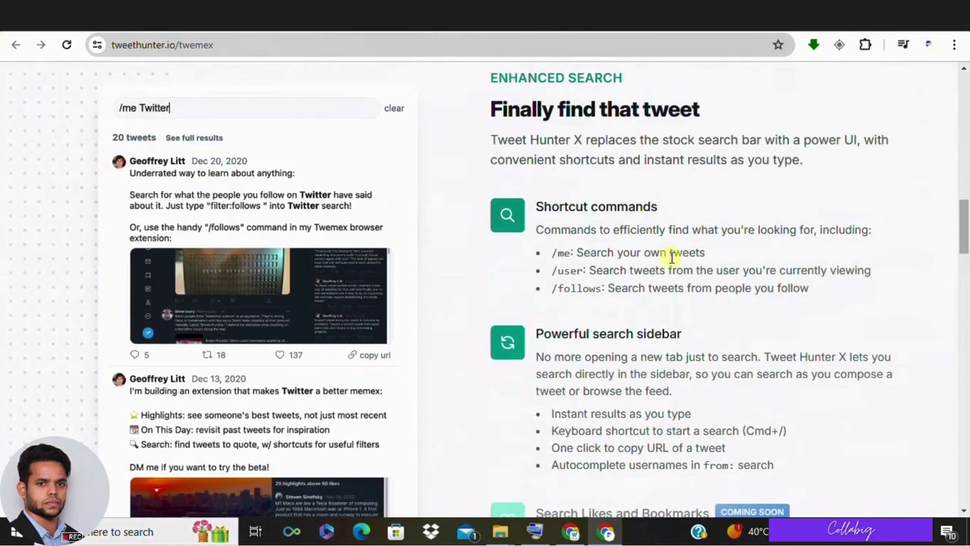
scroll(671, 258, "down", 15)
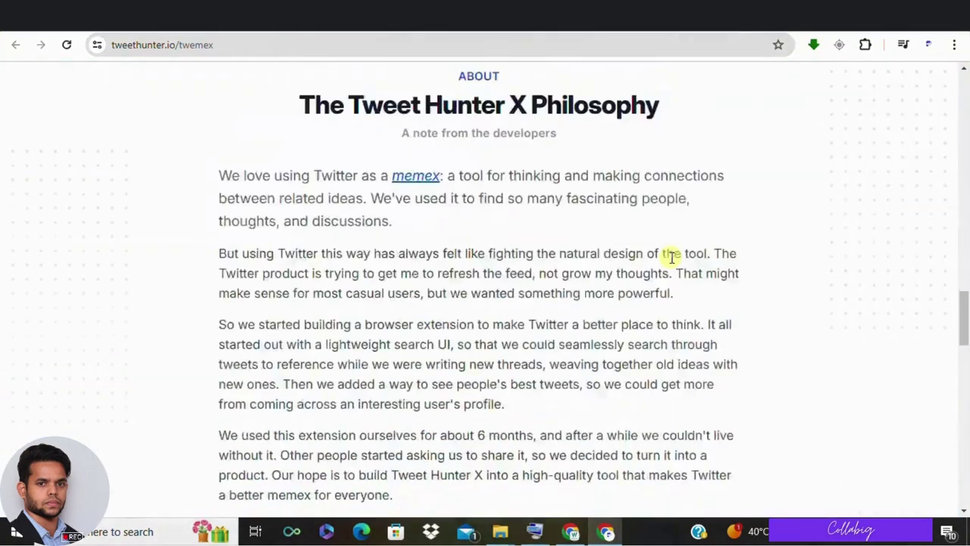
scroll(672, 258, "down", 4)
scroll(671, 258, "up", 20)
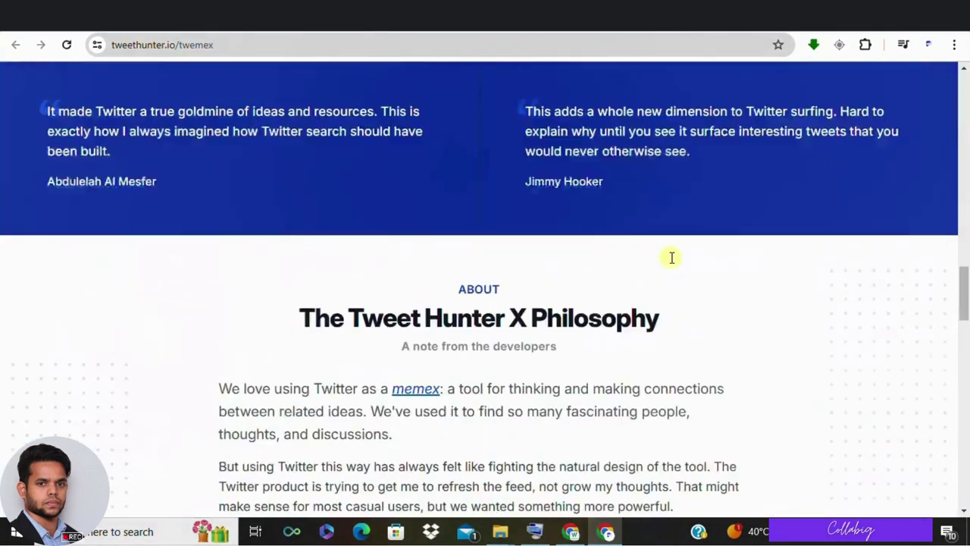
scroll(671, 258, "up", 1)
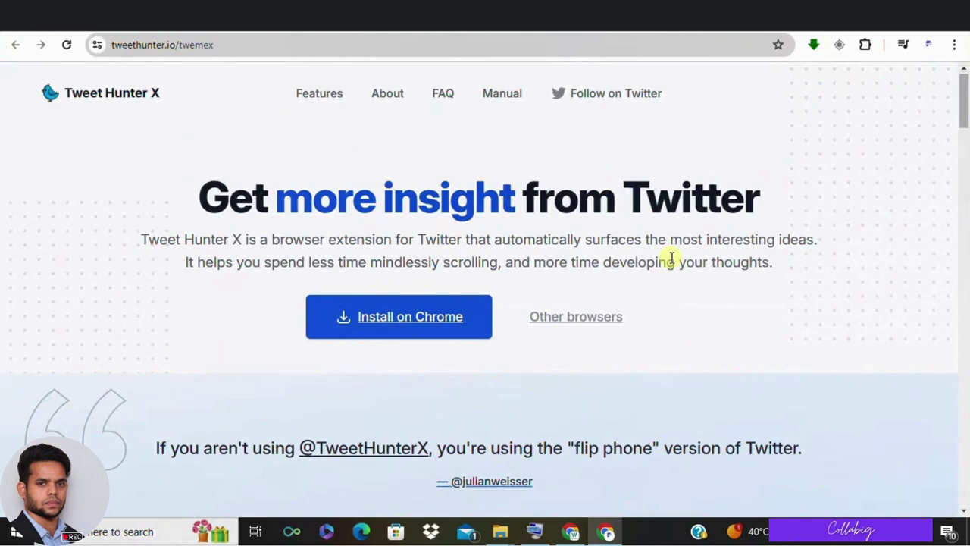